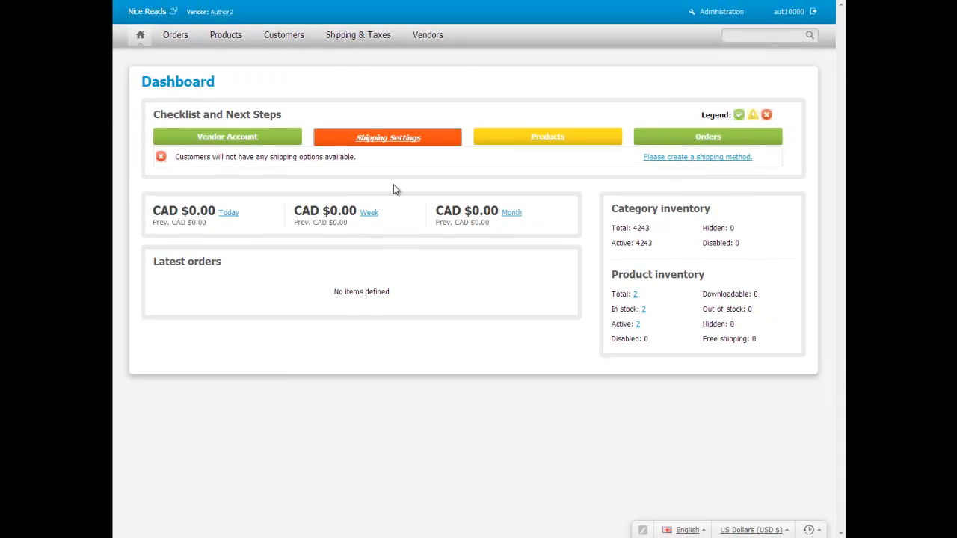
Start a new shipping method and name it TotalSnap 2nd Day Air
mouse_move(356, 33)
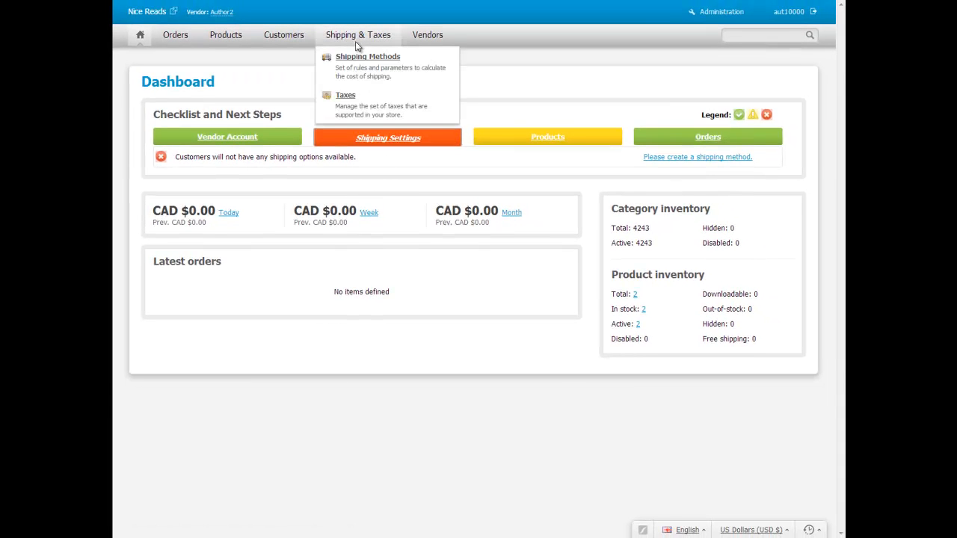
click(359, 62)
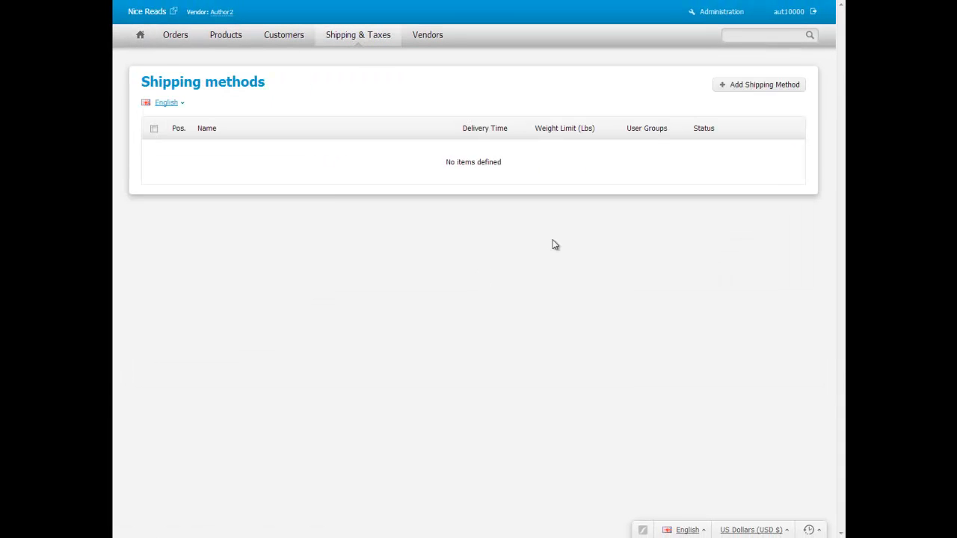
click(767, 88)
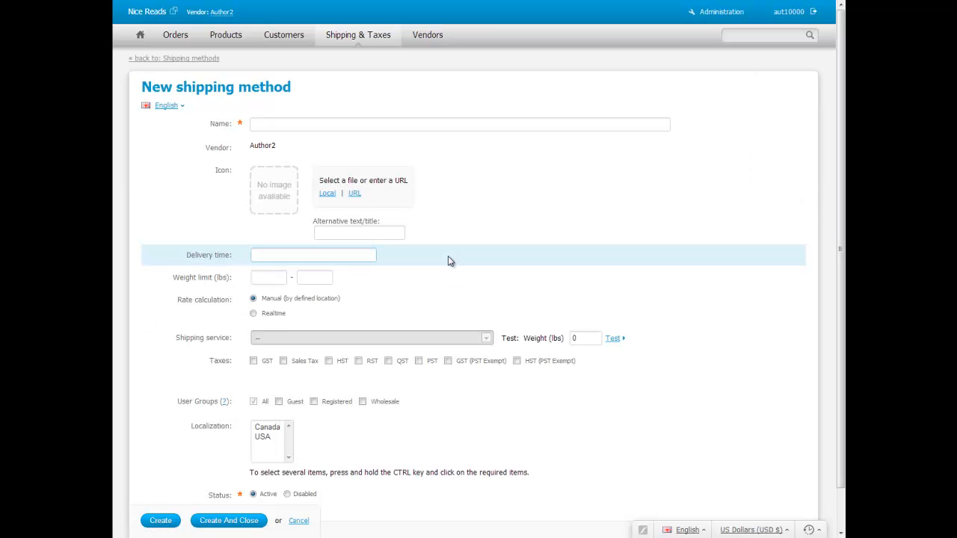
click(347, 125)
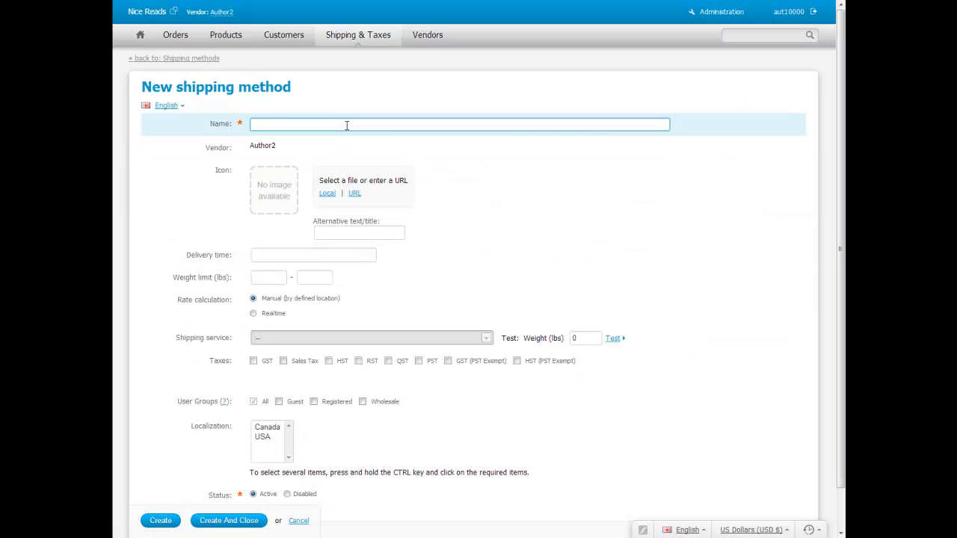
text(T)
key(Down)
key(Down)
key(Down)
key(Return)
Set the new shipping method's delivery time to 1 - 2 days
click(298, 255)
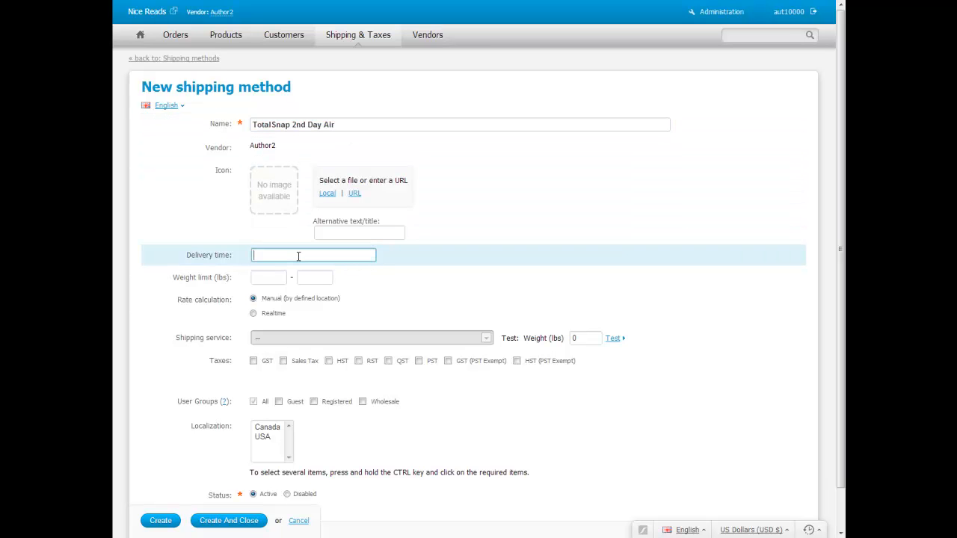
text(1)
key(Down)
key(Down)
key(Down)
key(Down)
key(Down)
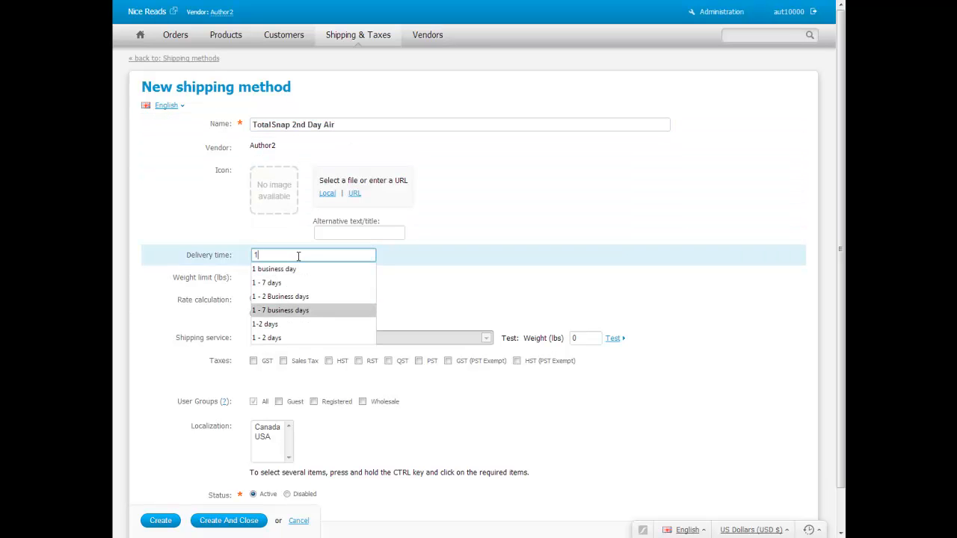
key(Down)
key(Return)
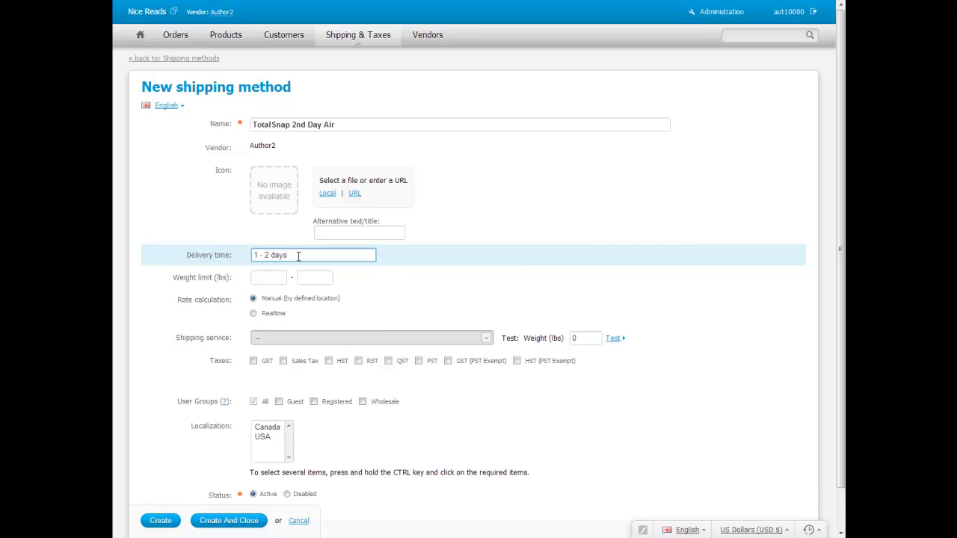
Set the shipping method's weight limit to a range of 0 to 10.0 lbs
click(267, 276)
text(0)
key(Tab)
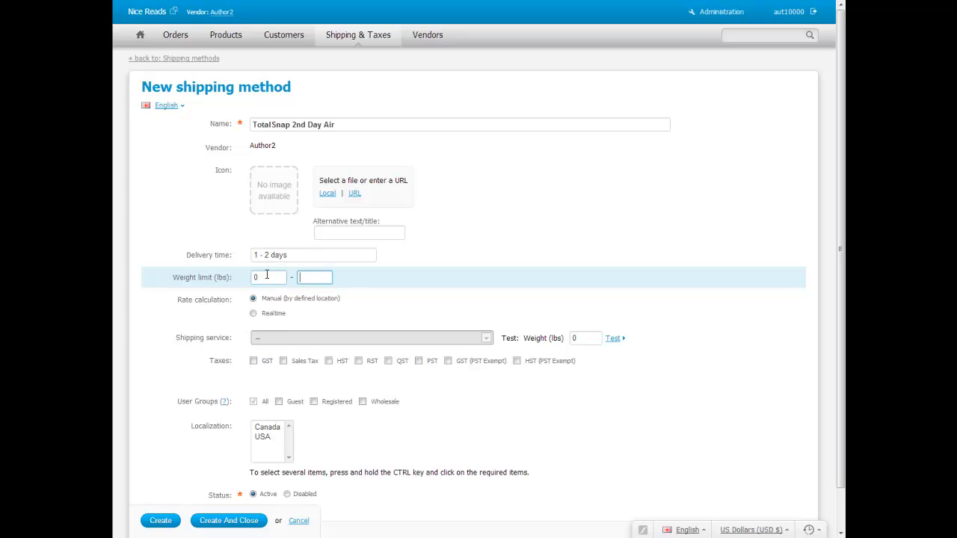
text(10.0)
click(404, 312)
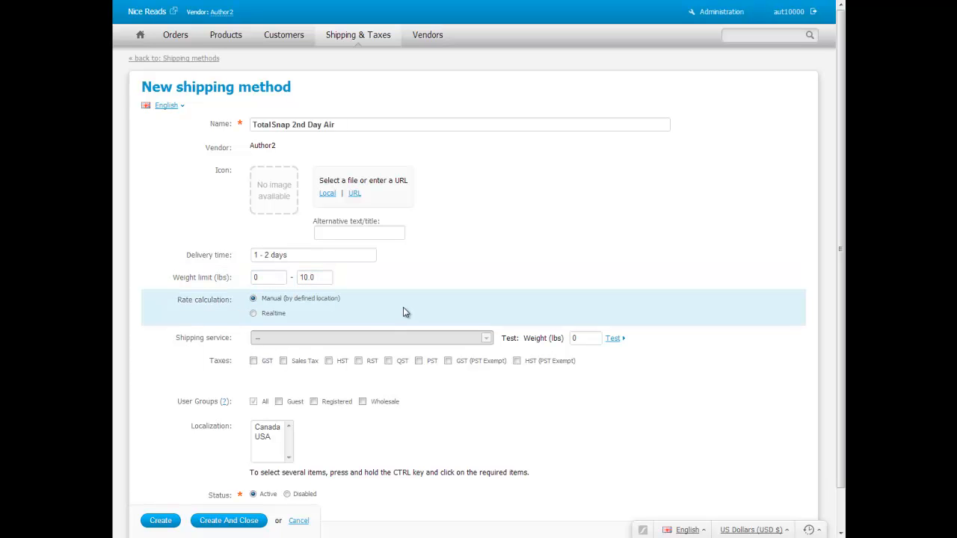
Switch the rate calculation to Realtime and choose UPS USA: 2nd Day Air as the shipping service
click(258, 315)
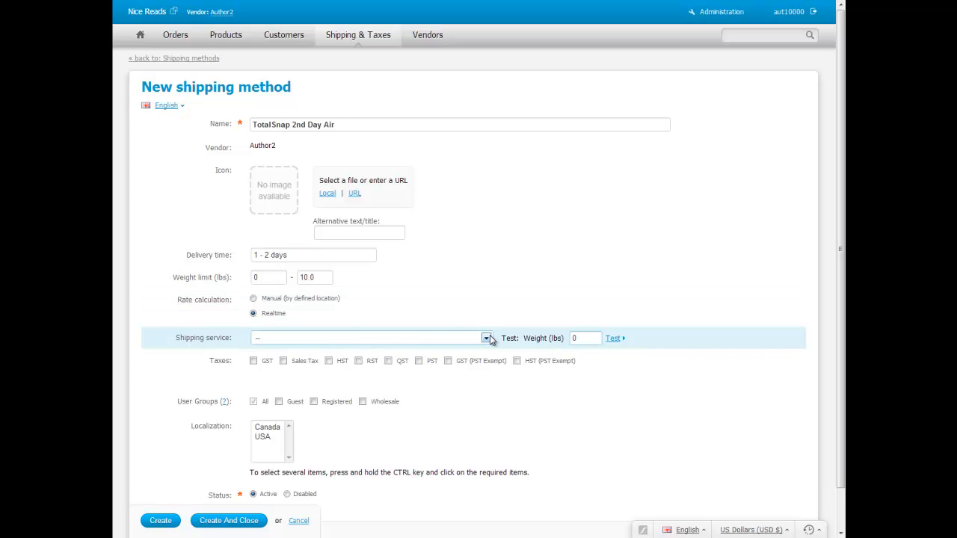
click(486, 338)
drag(490, 364, 485, 471)
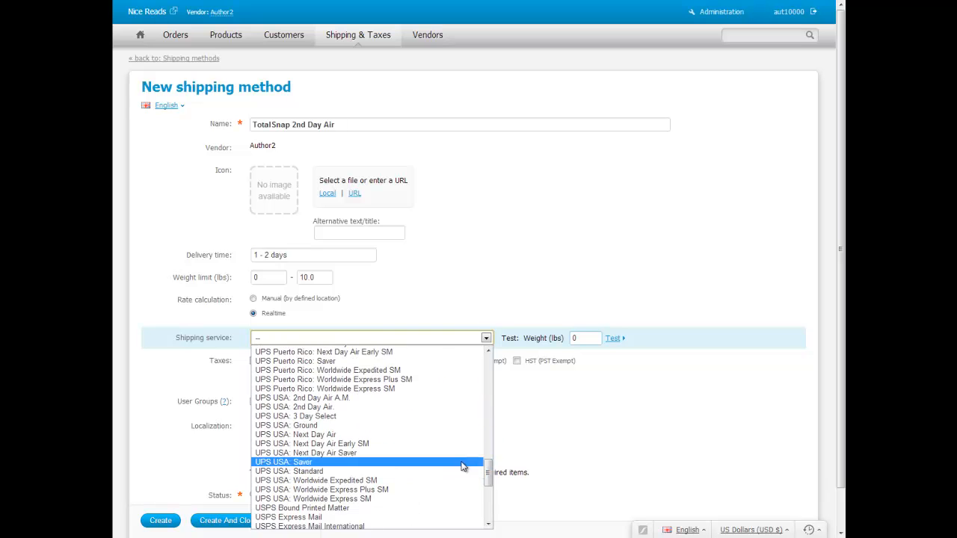
click(329, 408)
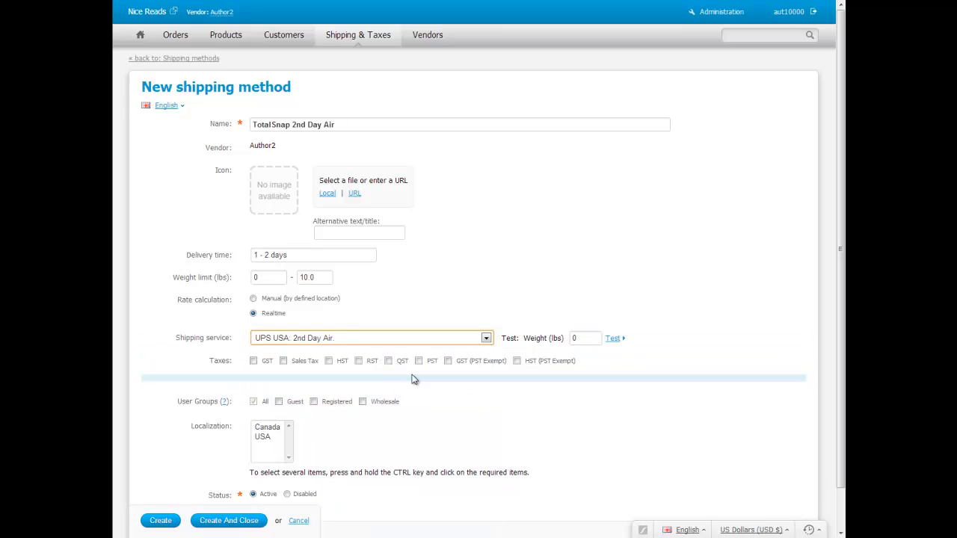
Apply the GST, Sales Tax, HST, RST, QST and PST taxes to the shipping method
click(253, 361)
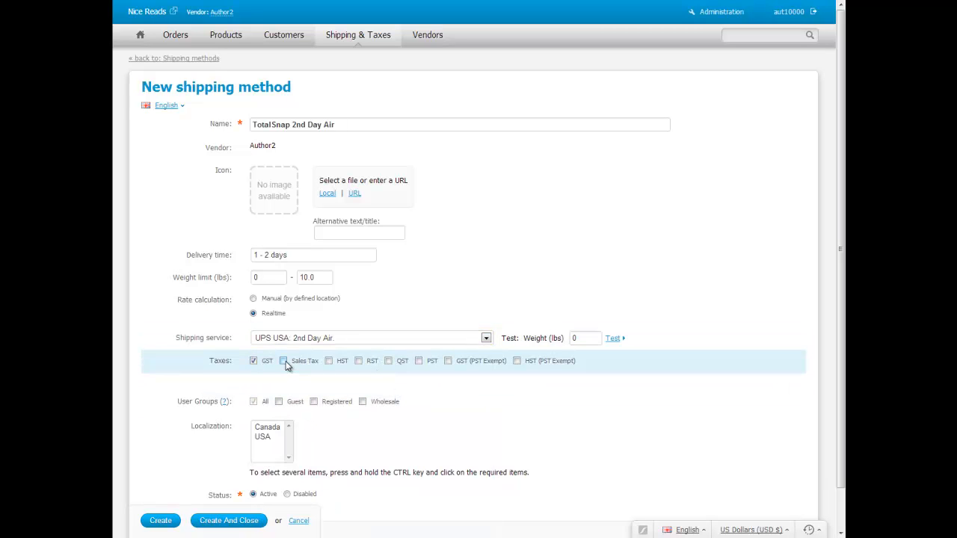
click(327, 361)
click(389, 362)
click(417, 360)
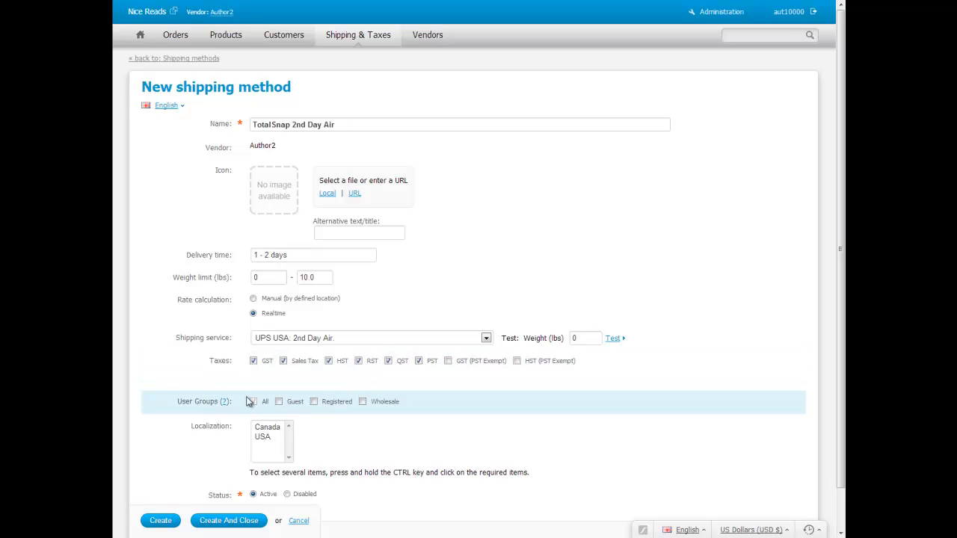
Select both Canada and USA as localizations and create the shipping method
click(267, 429)
ctrl+click(269, 441)
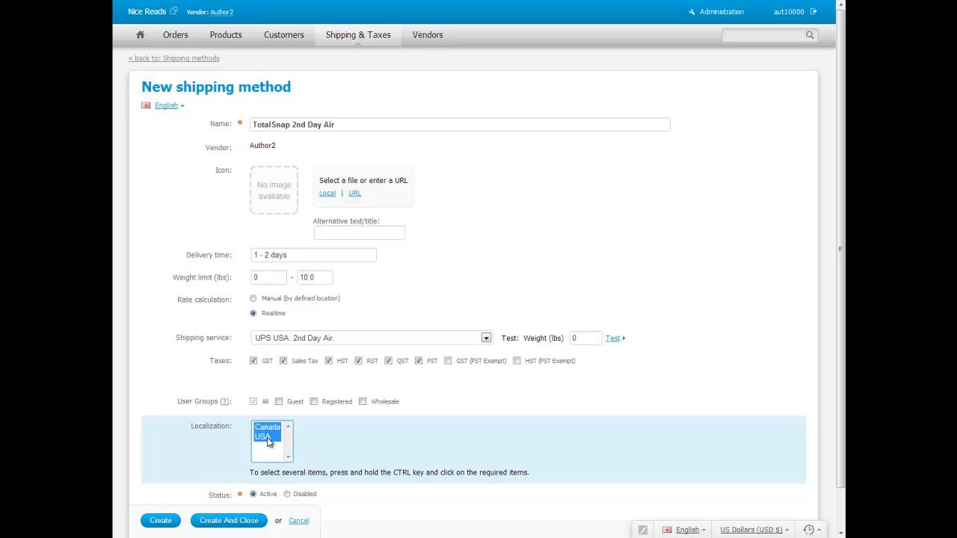
click(159, 520)
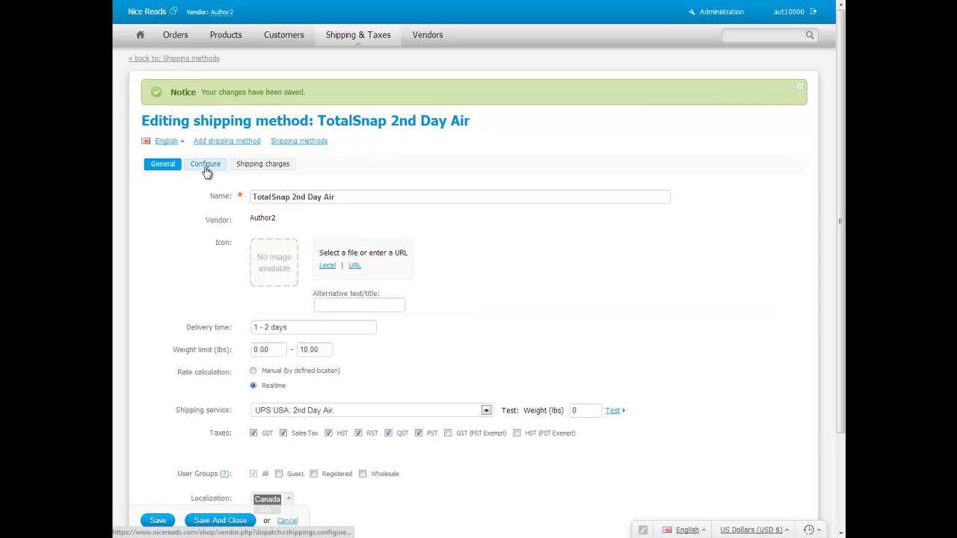
Open the shipping method's configuration and enter the UPS Rates Access Key, username and password
click(206, 169)
click(264, 196)
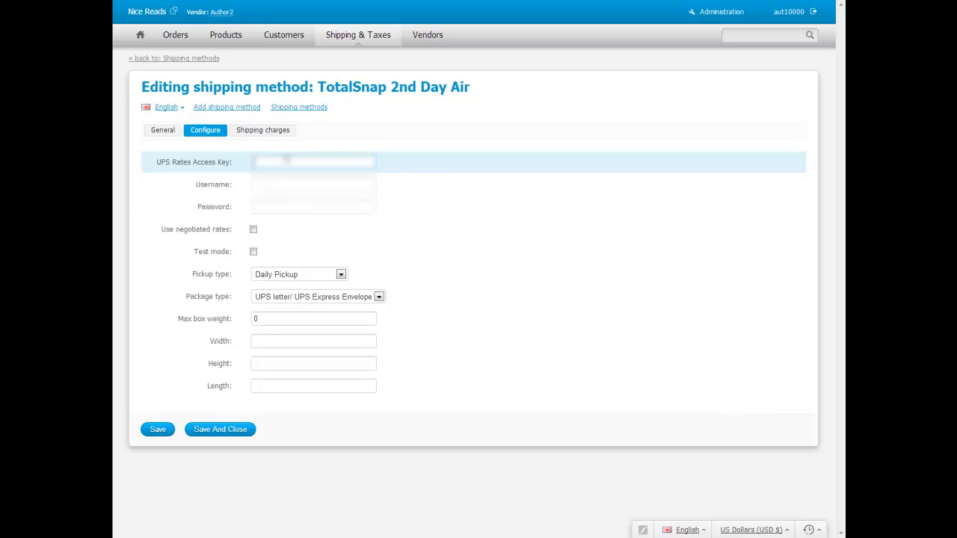
text(C)
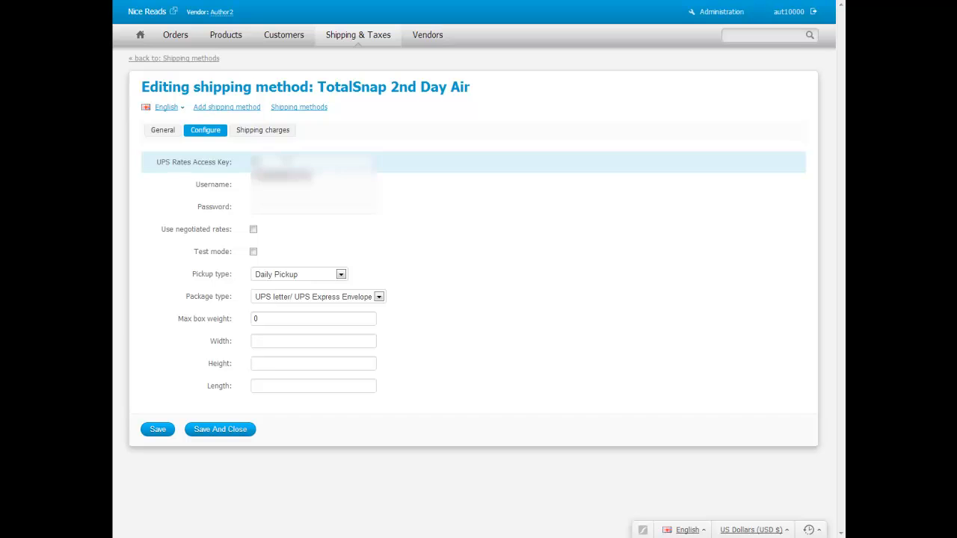
click(283, 178)
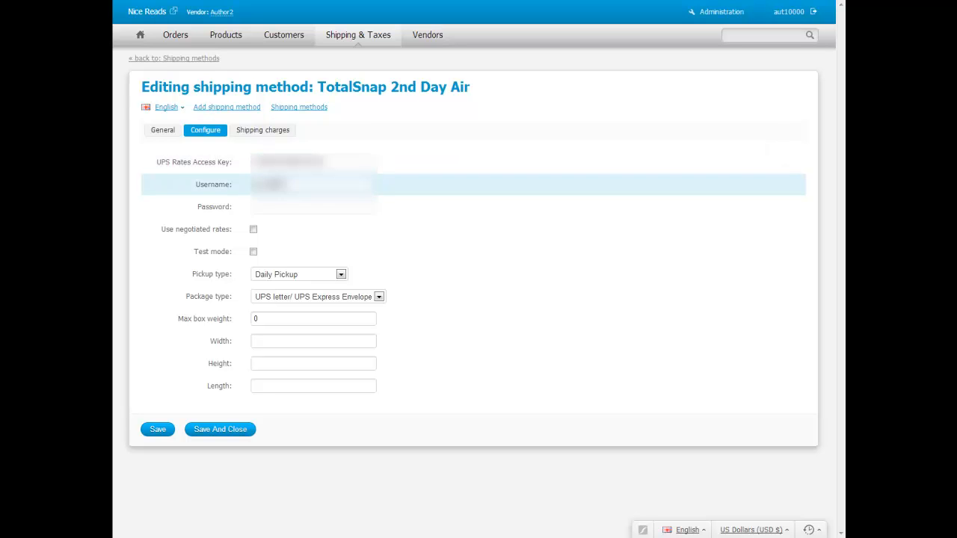
text(T)
key(Down)
key(Return)
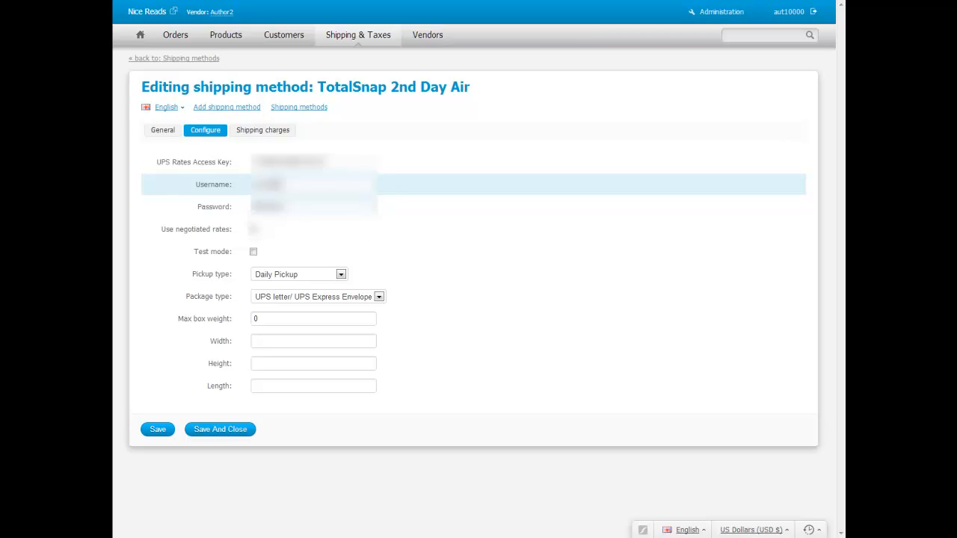
Enable negotiated rates and enter the account's shipper number
click(254, 229)
click(284, 252)
click(285, 253)
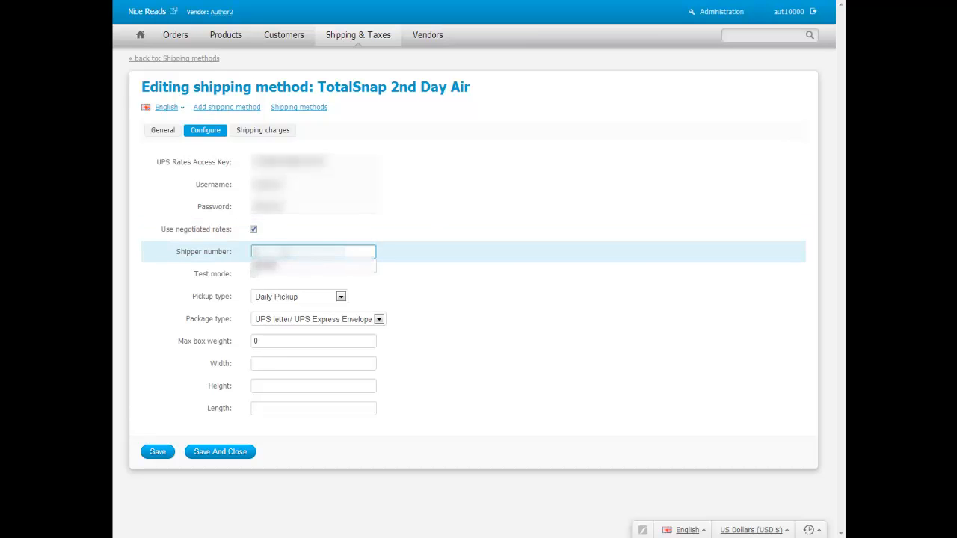
click(277, 264)
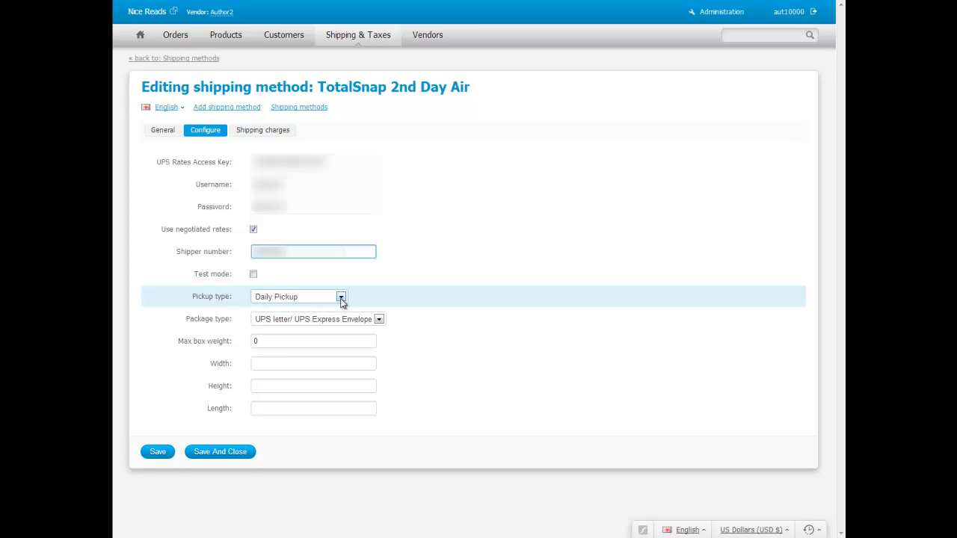
Set the package type to Package and save the UPS configuration
click(379, 319)
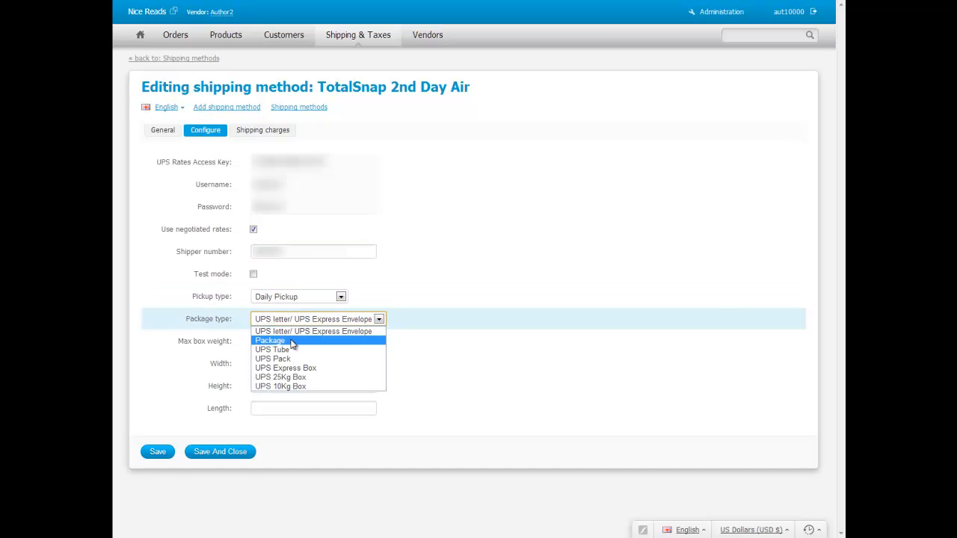
click(377, 337)
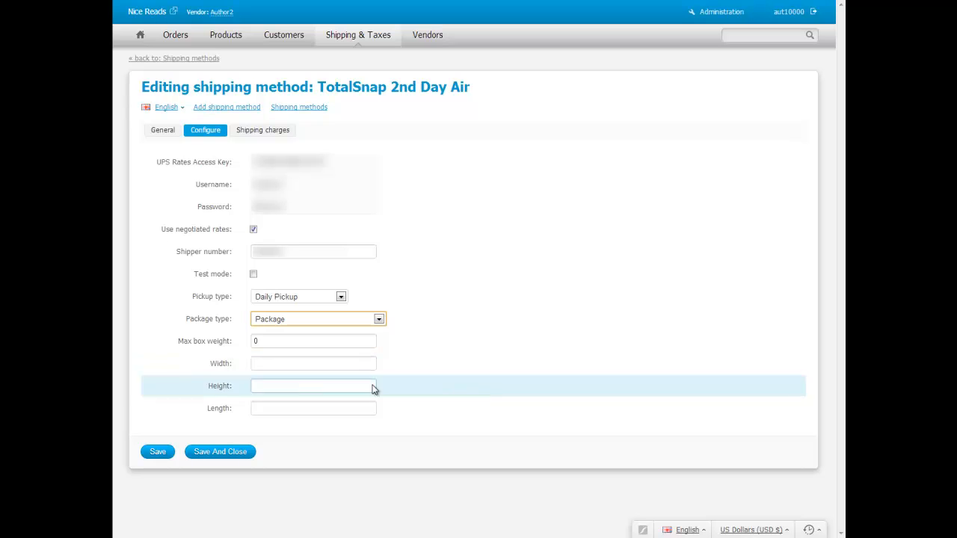
click(159, 454)
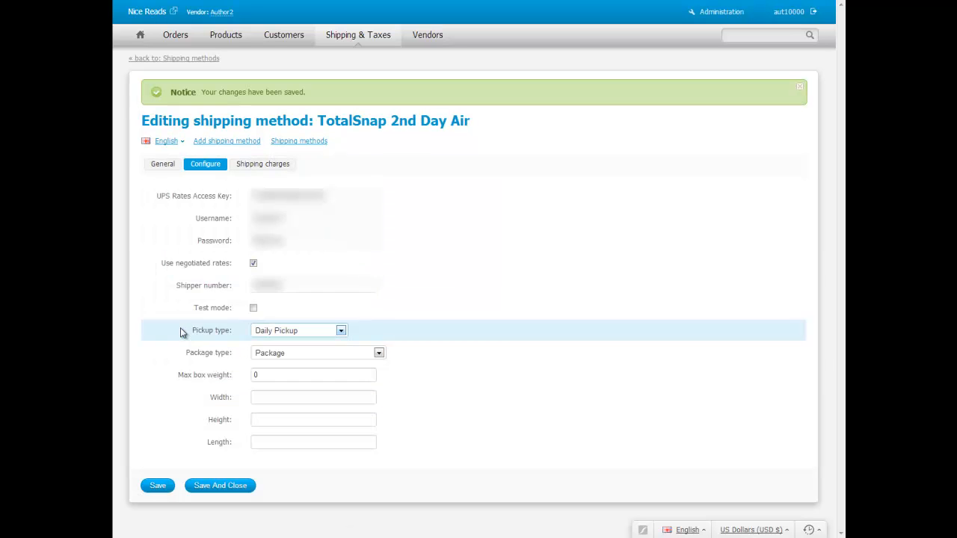
Test the UPS shipping rate from the general settings with a weight of 0.3 lbs, then close the test window
click(162, 165)
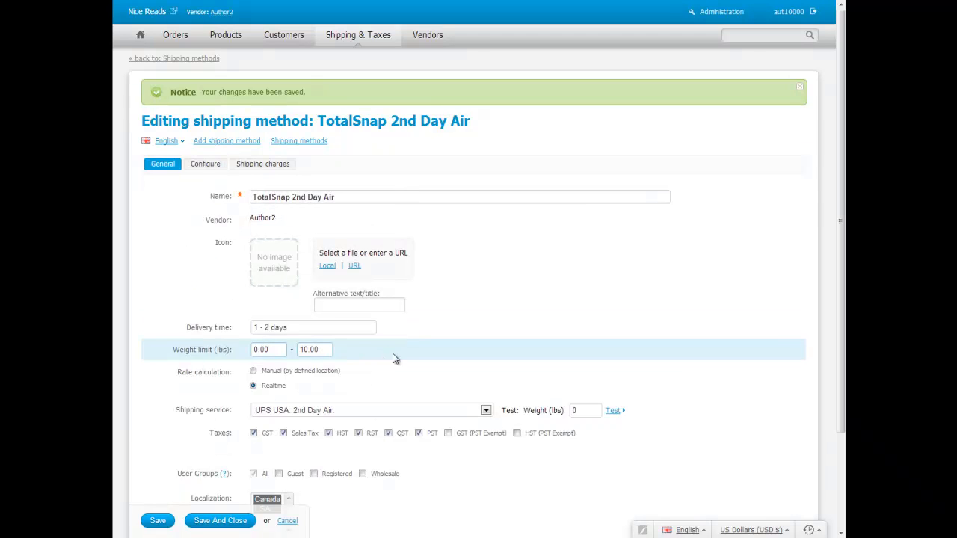
click(584, 410)
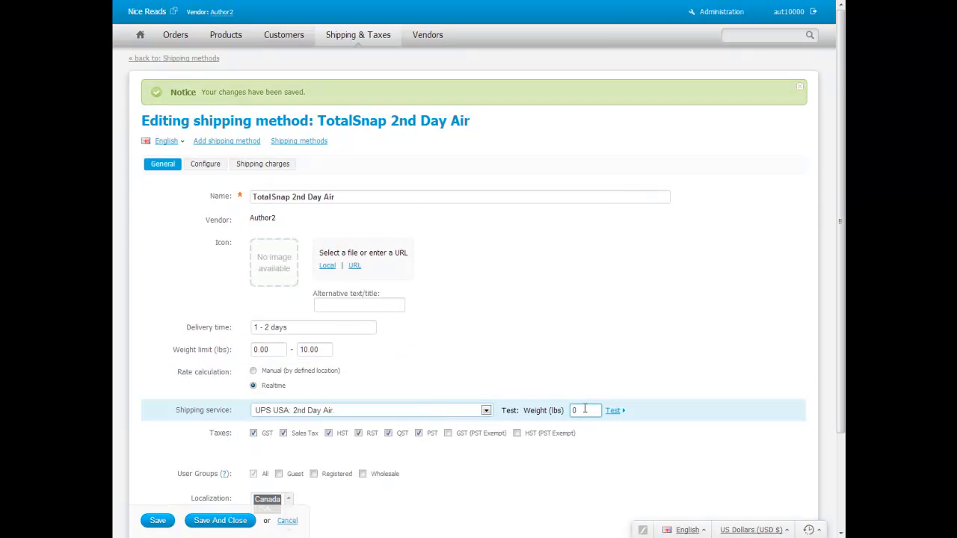
text(.3)
click(618, 377)
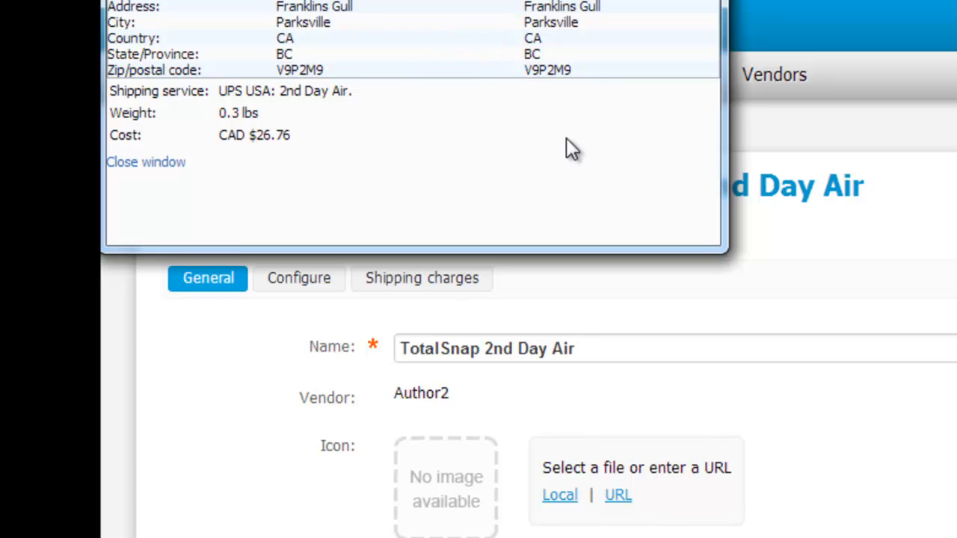
click(160, 170)
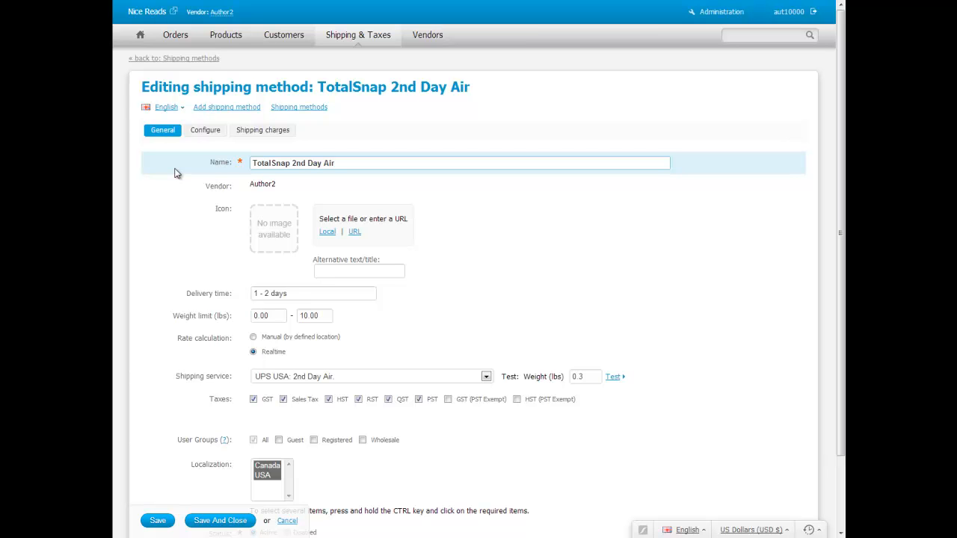
In the shipping charges, set the cost dependency's rate value to 5 with type Percent (%)
click(267, 132)
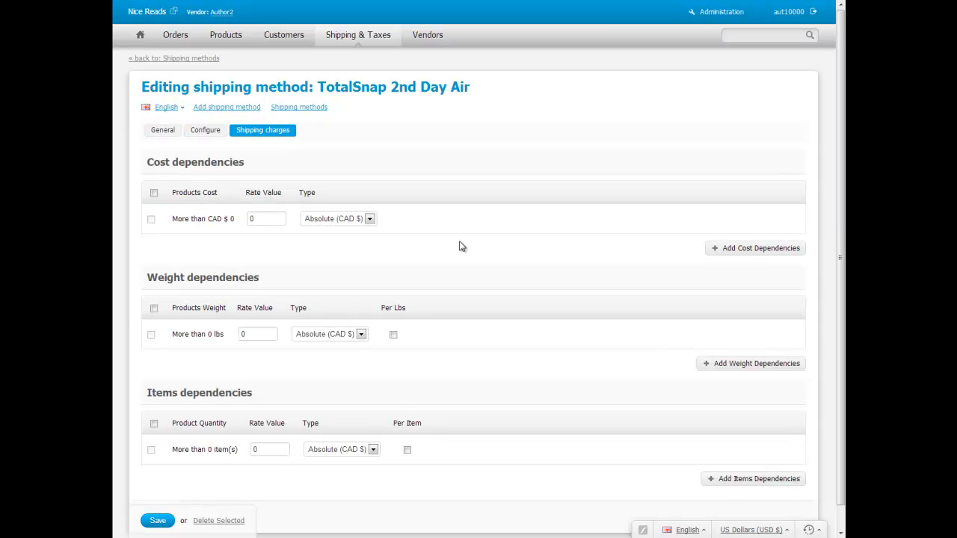
click(265, 219)
key(BackSpace)
text(5)
click(324, 257)
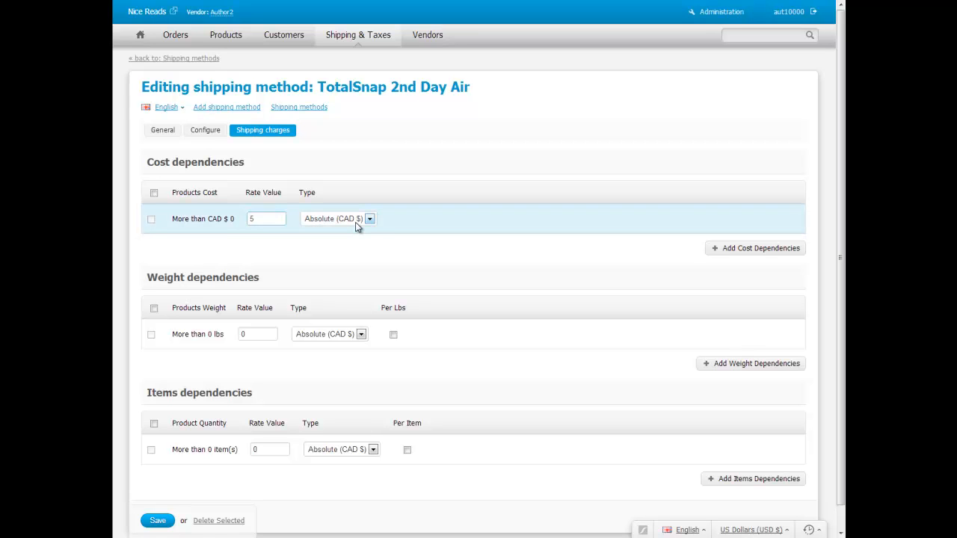
click(370, 219)
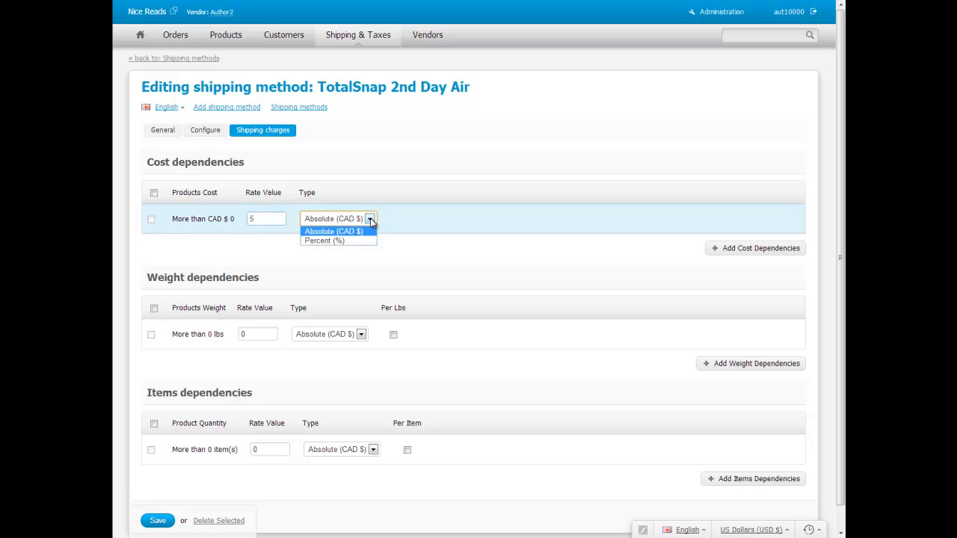
click(345, 241)
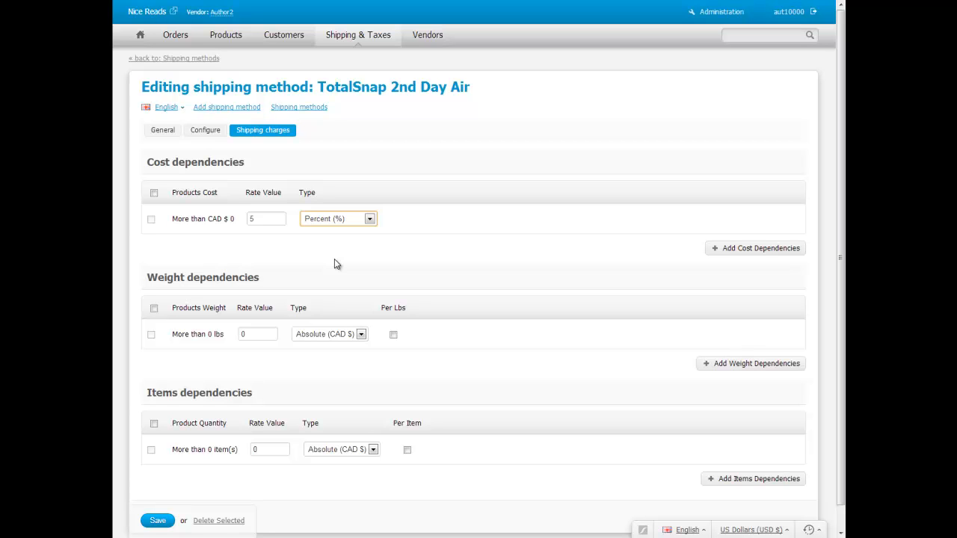
Reset the cost dependency to a rate value of 0 with type Absolute (CAD $), and save and close the shipping method
drag(281, 220, 227, 219)
text(0)
click(369, 218)
click(329, 229)
click(161, 133)
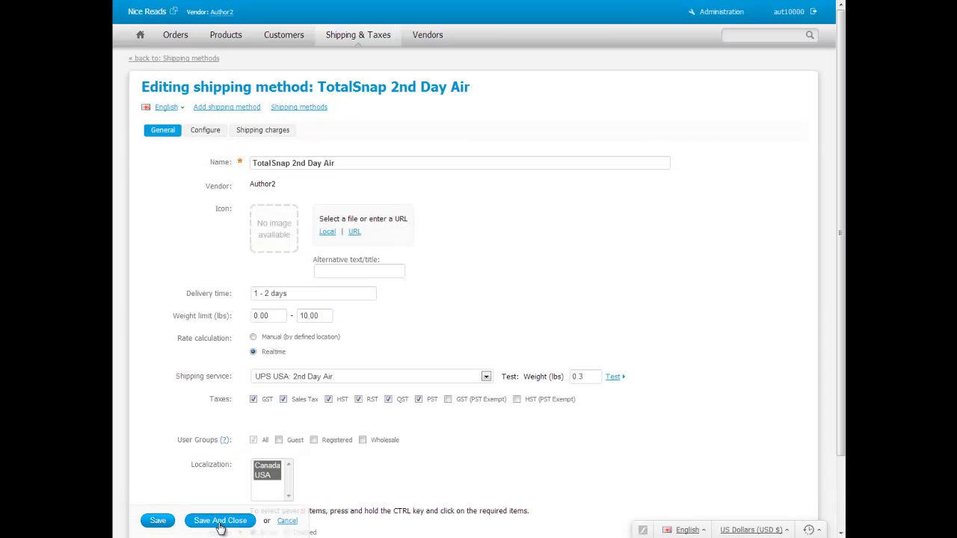
click(221, 520)
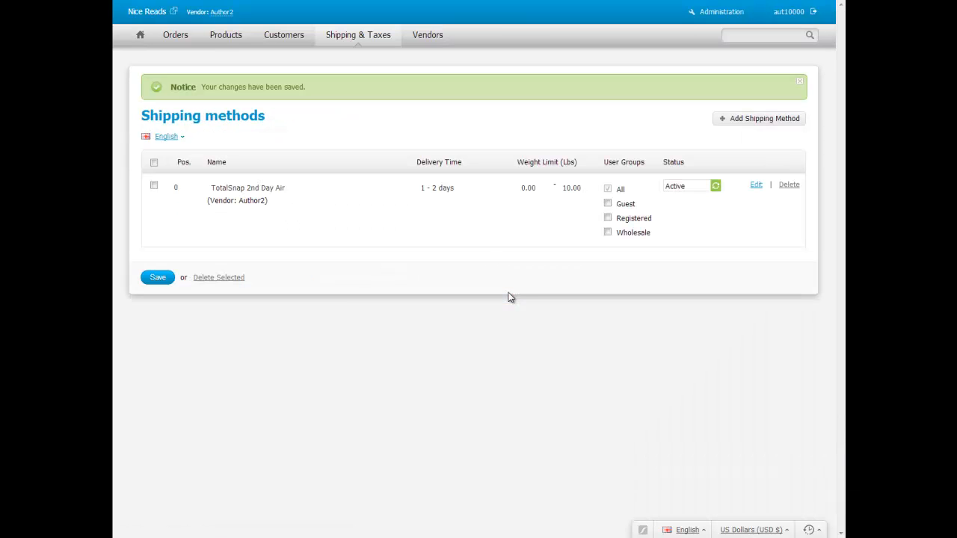
Open the vendor Author2's shipping discounts and examine the adjustment amount setting for TotalSnap 2nd Day Air
mouse_move(436, 44)
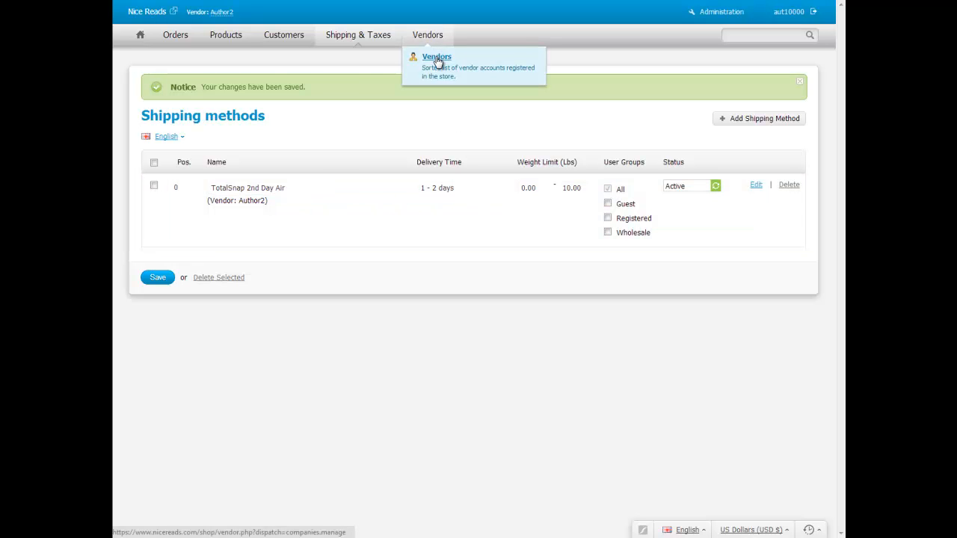
click(437, 59)
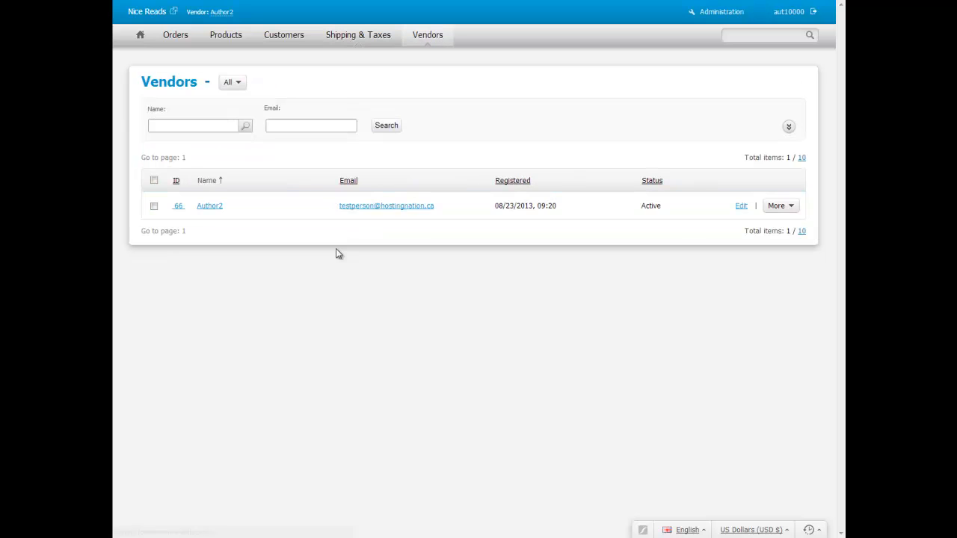
click(213, 207)
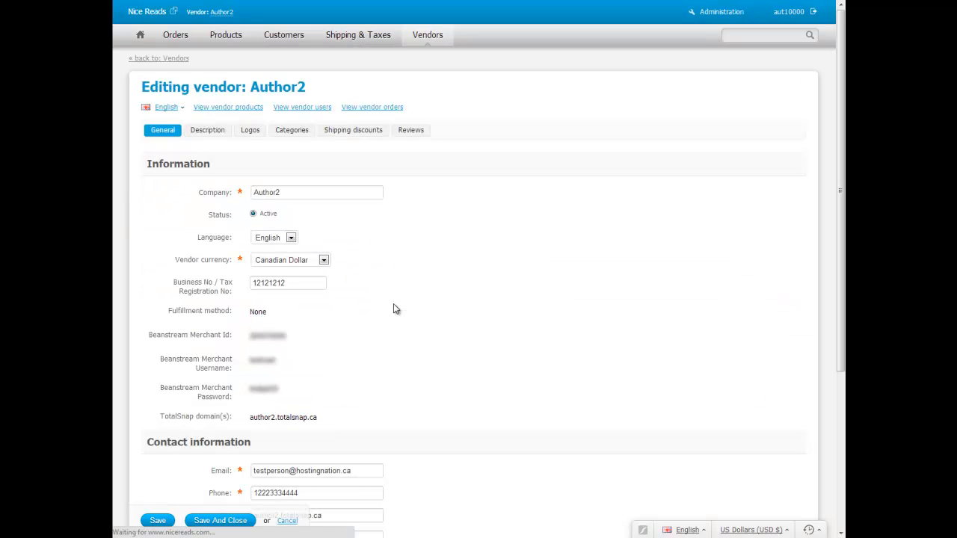
click(352, 131)
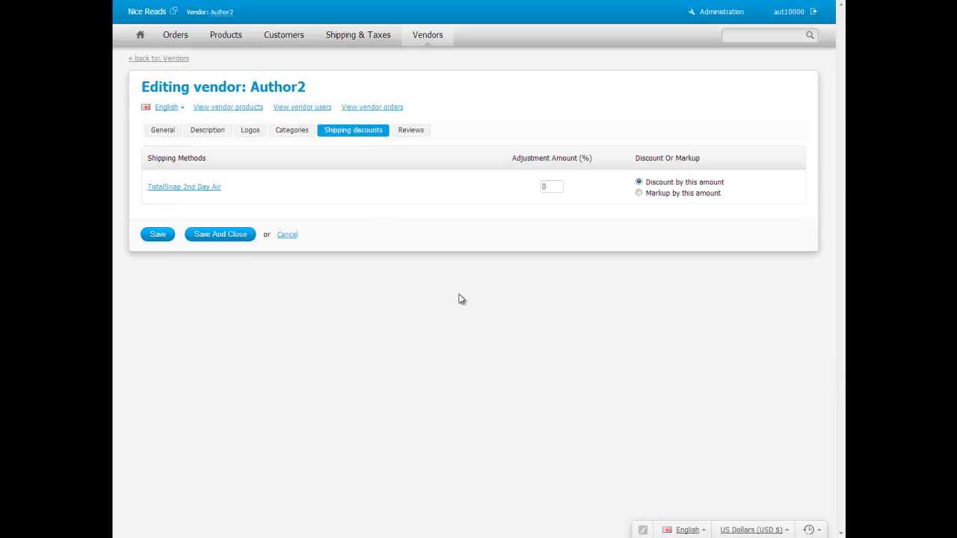
click(551, 187)
Open the Author2 TotalSnap storefront in a new browser tab and go to its Buy Now shop page
key(ctrl+t)
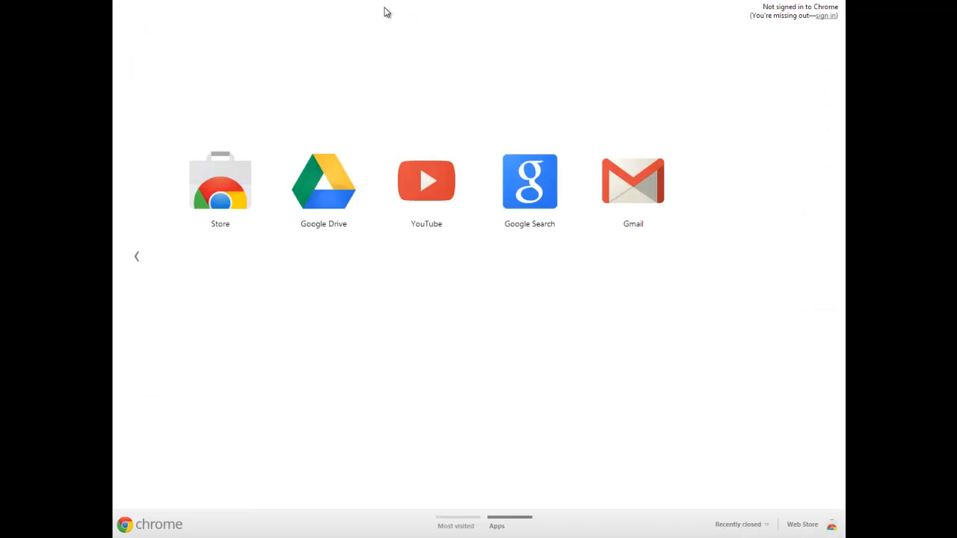
text(auth)
click(373, 2)
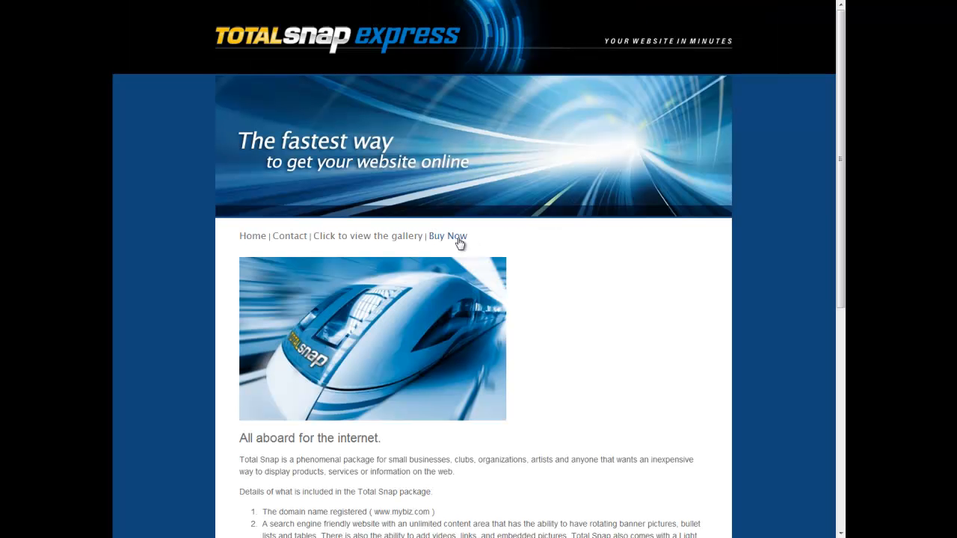
click(458, 238)
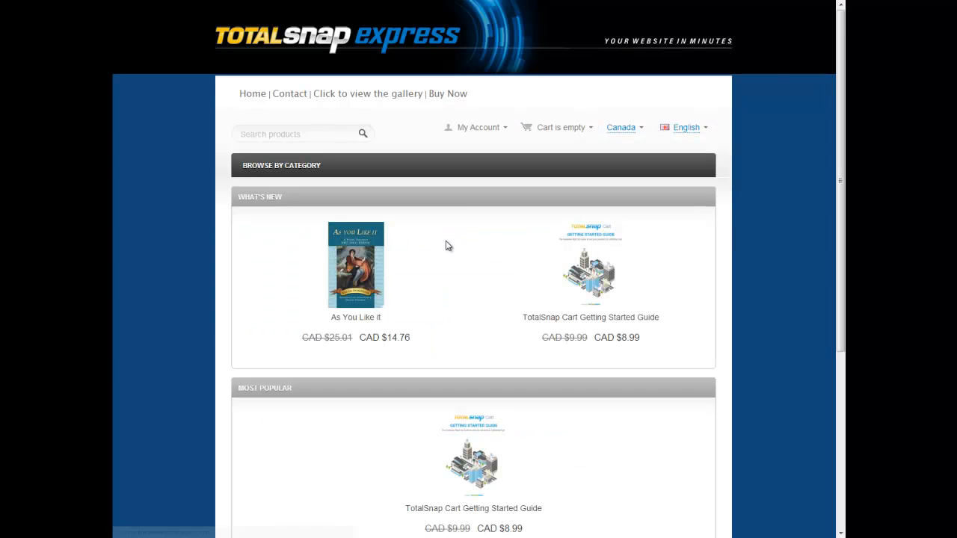
Add one TotalSnap Cart Getting Started Guide to the cart from its quick view and proceed to checkout
mouse_move(628, 277)
click(590, 268)
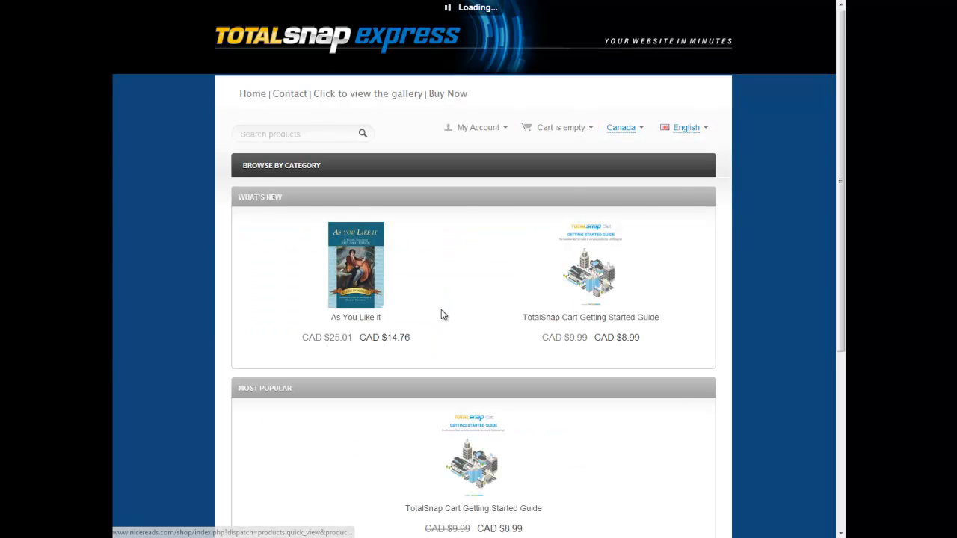
click(645, 388)
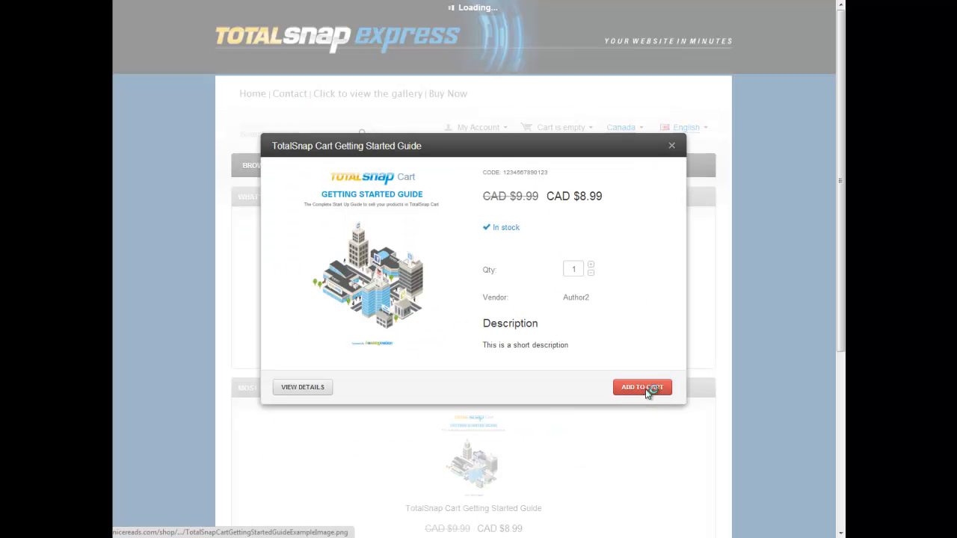
click(573, 270)
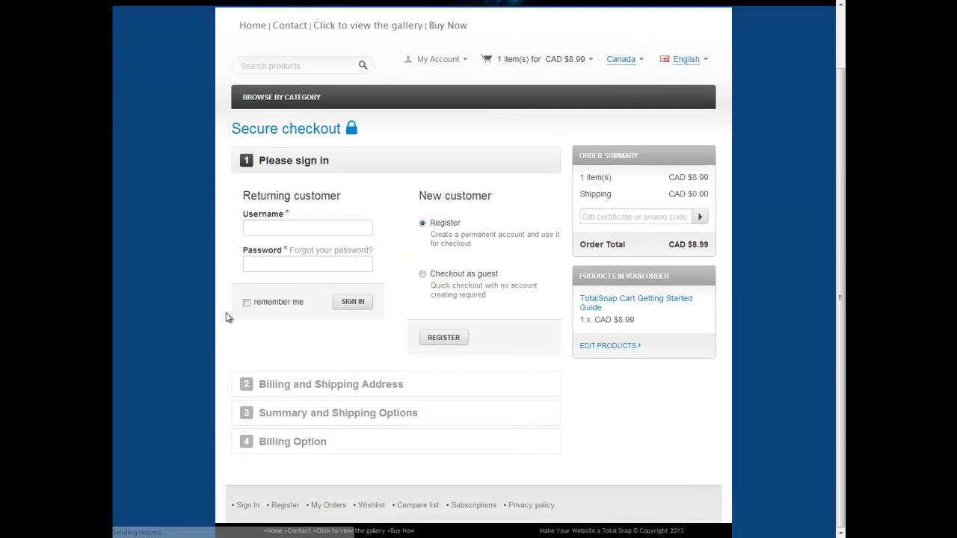
Sign in at checkout as a returning customer with the test customer's username and account password
click(331, 231)
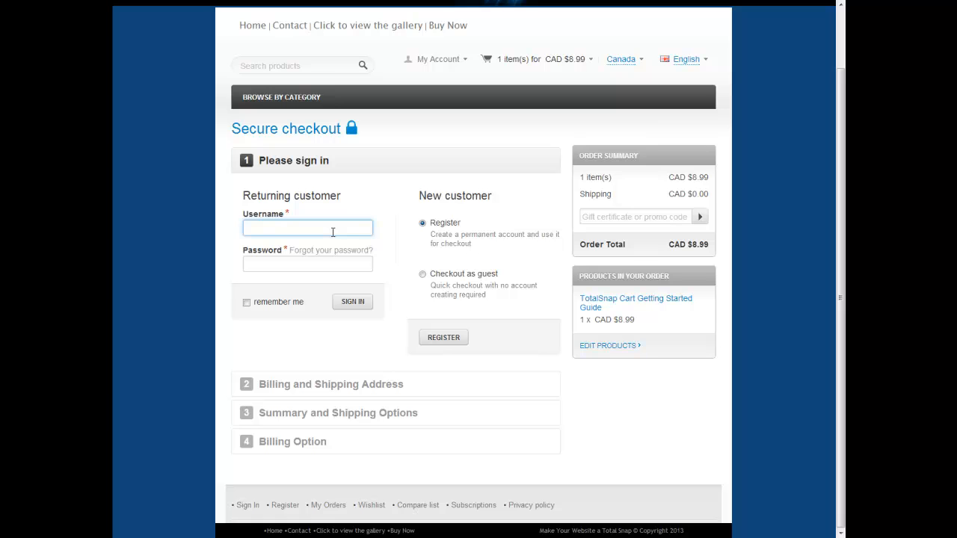
text(testcustomer)
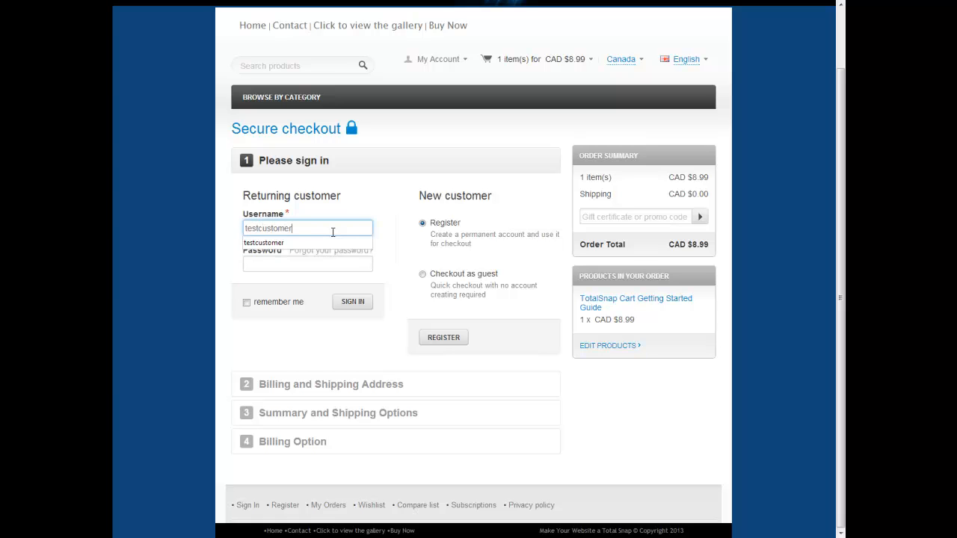
key(Tab)
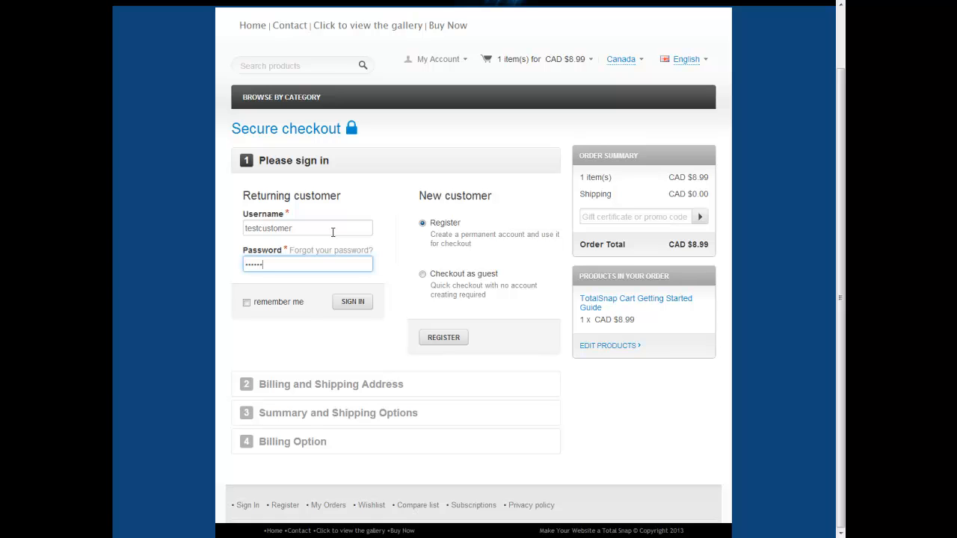
click(353, 302)
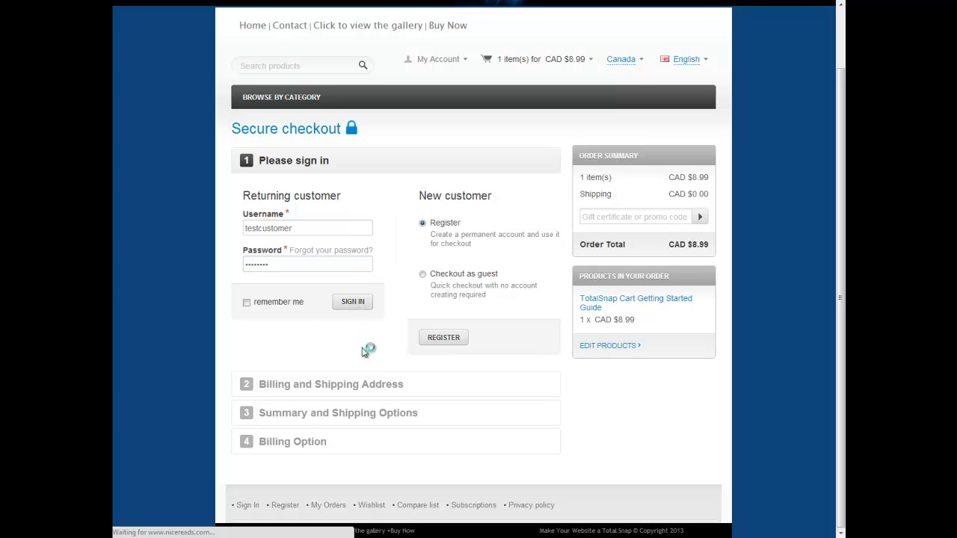